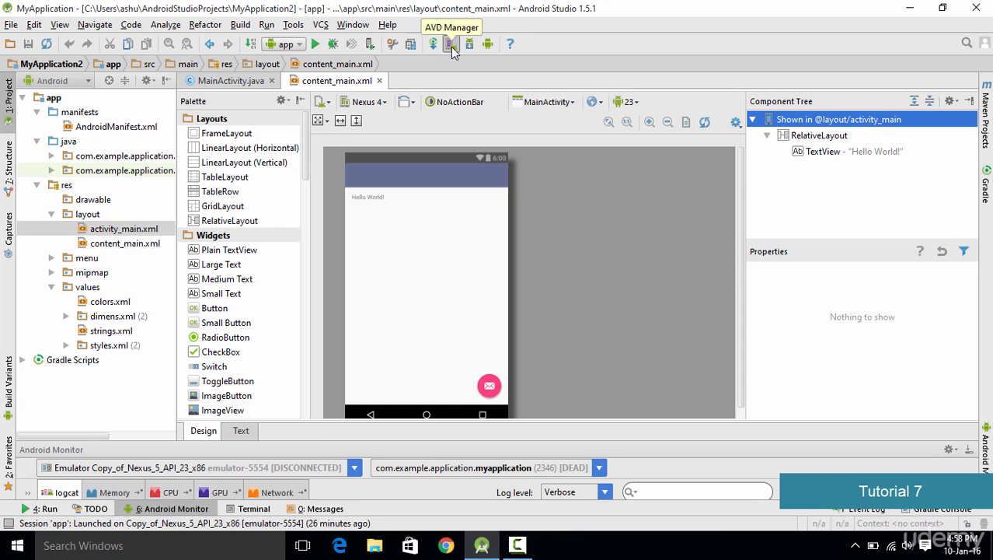
Begin creating a new virtual device and clone the Nexus 5 phone hardware profile
click(451, 45)
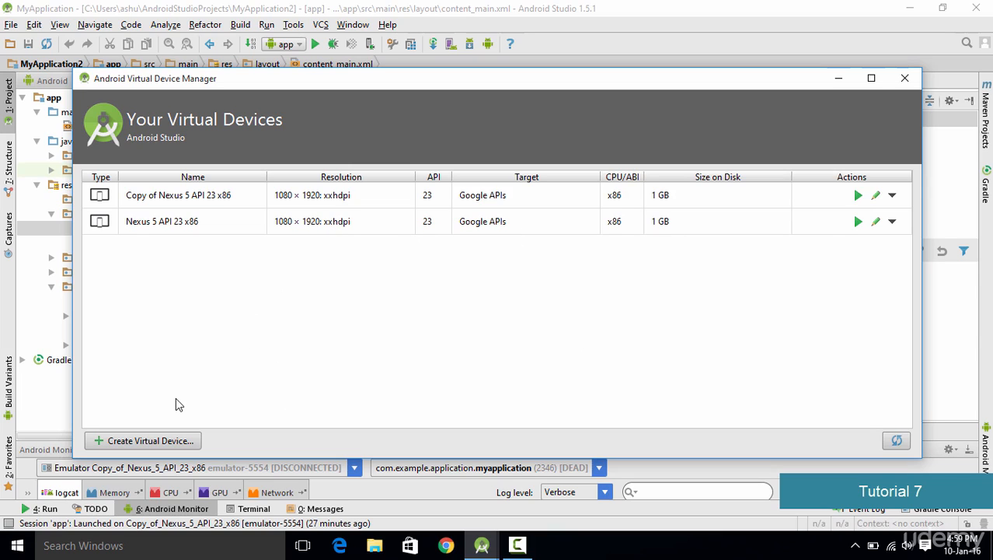
click(147, 441)
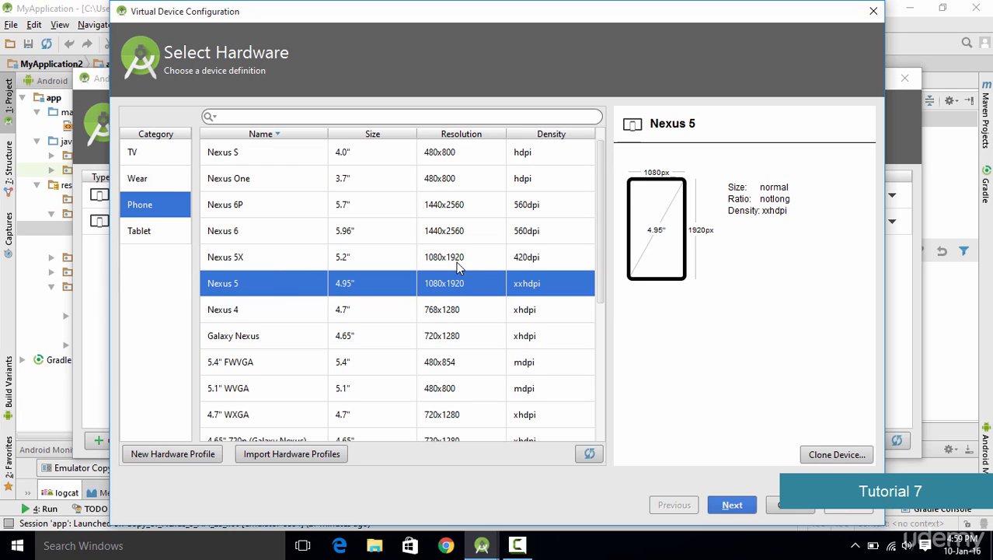
scroll(441, 289, down, 2)
scroll(440, 293, up, 2)
click(814, 457)
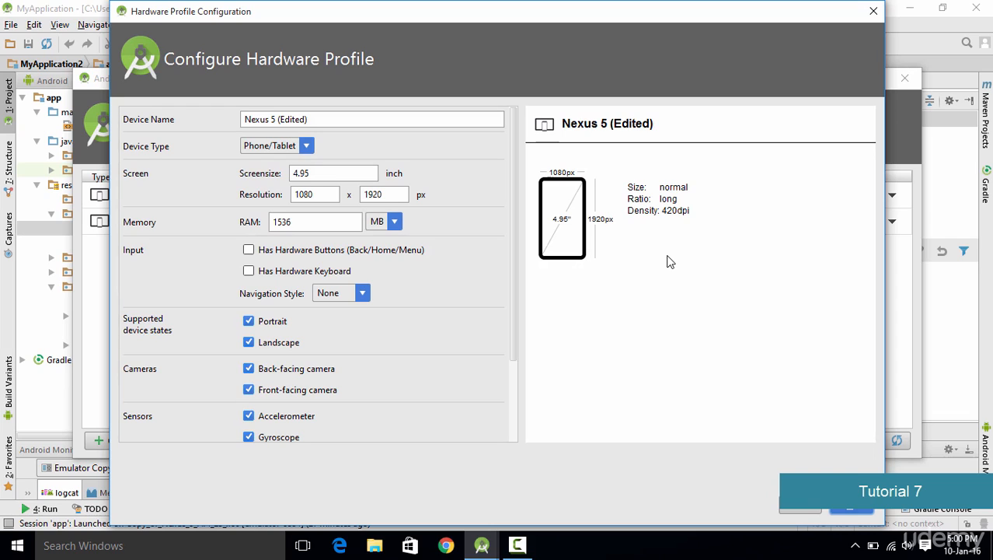
Set the cloned profile's RAM to 1000 MB and save the hardware profile
double_click(335, 222)
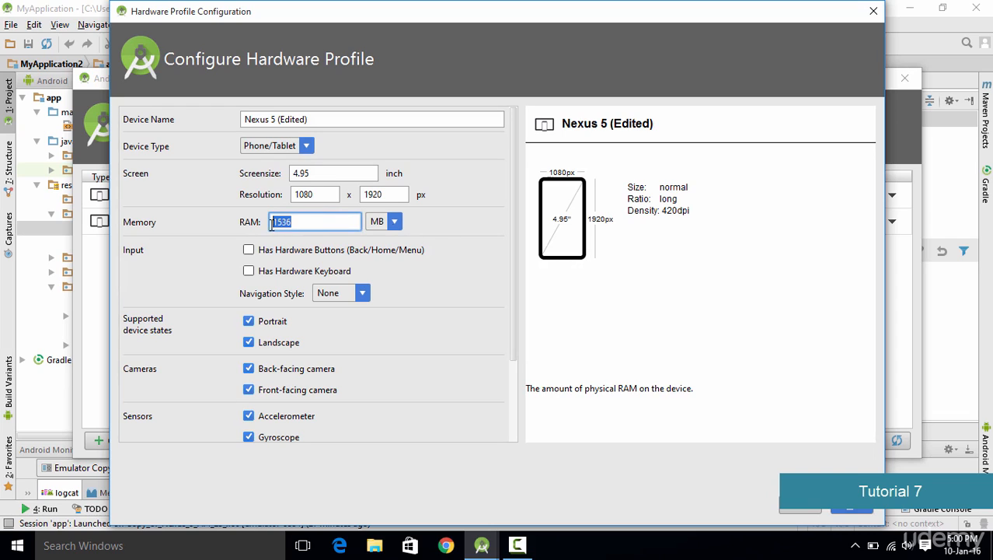
text(1000)
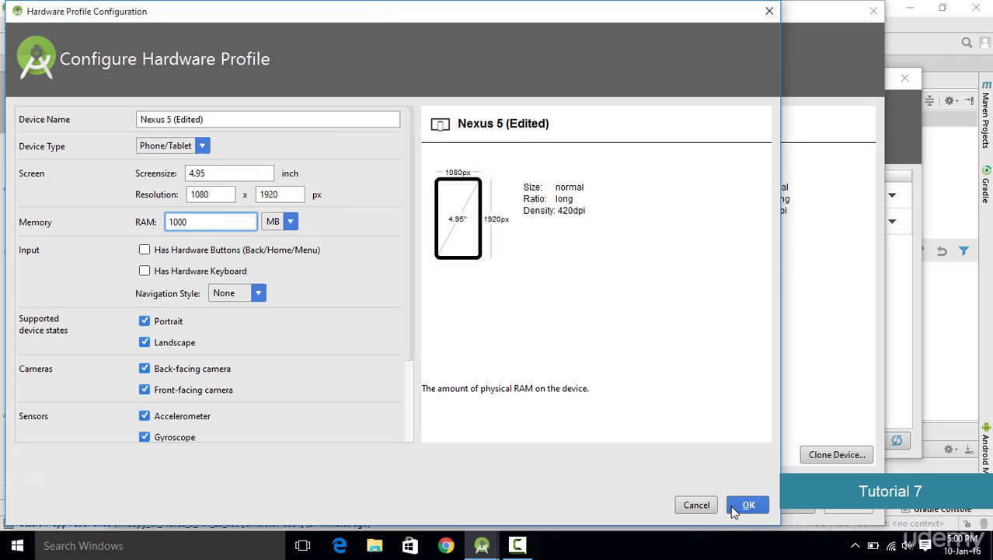
click(739, 507)
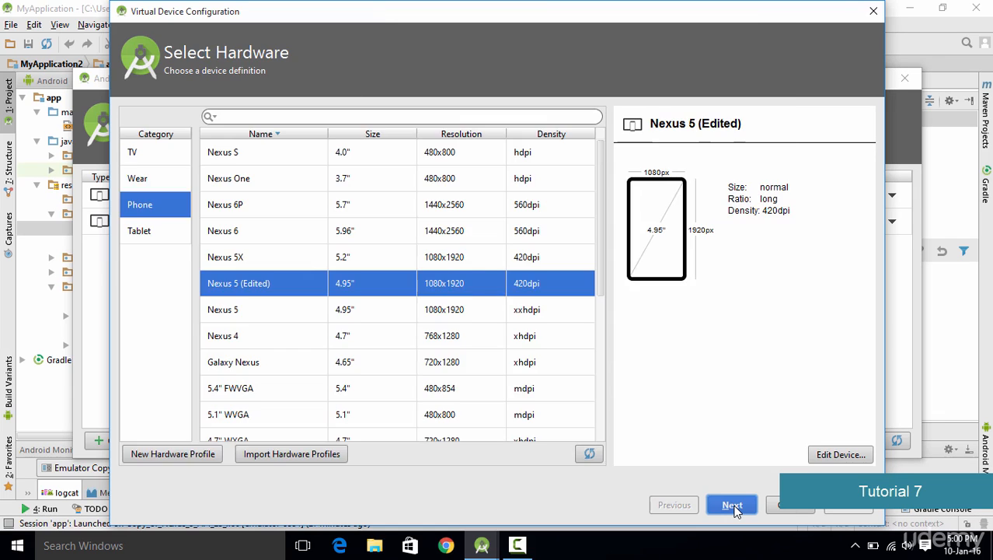
Create the virtual device from Nexus 5 (Edited) with the Marshmallow API 23 x86 image, naming it myAndroid
click(731, 505)
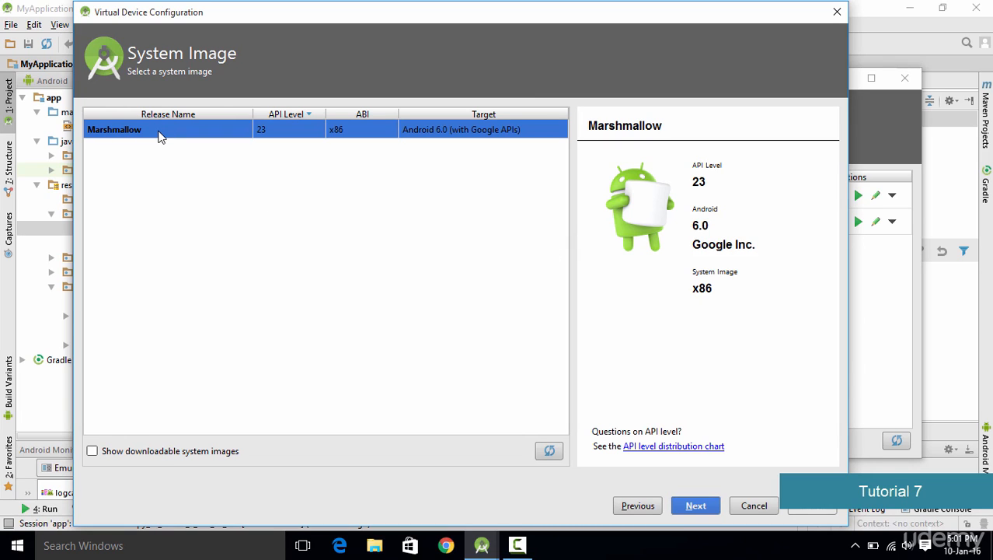
click(696, 506)
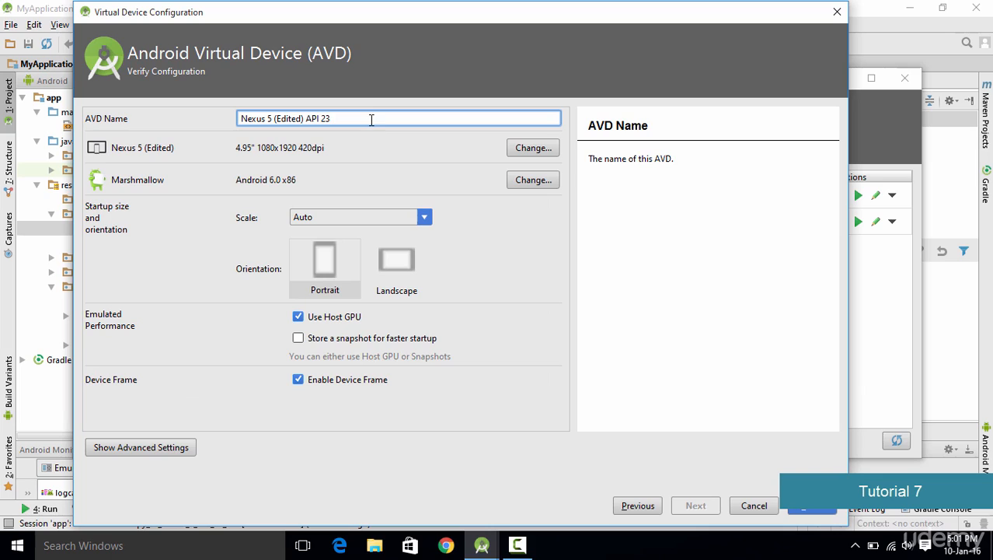
drag(372, 119, 143, 127)
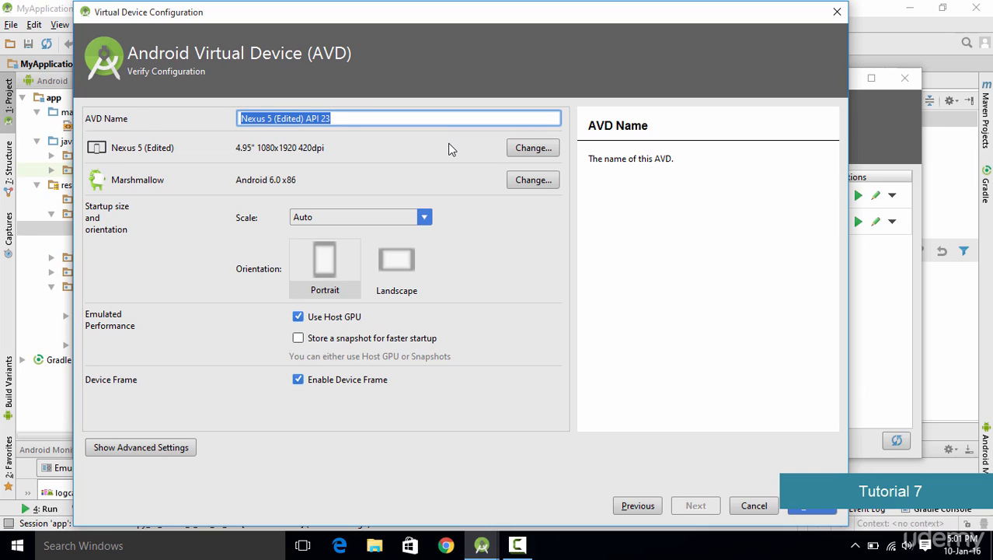
text(myAnd)
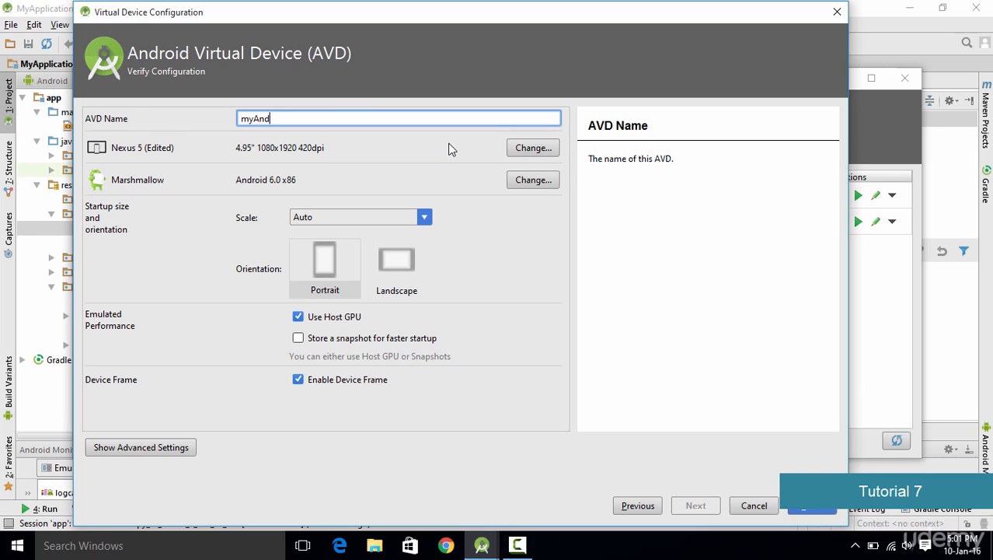
text(roid)
click(809, 510)
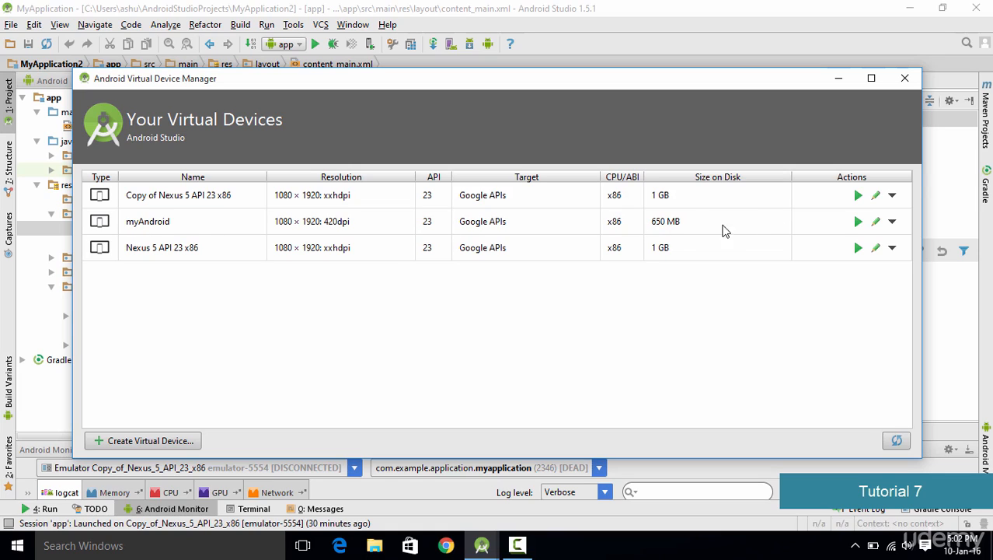
Launch the myAndroid virtual device and unlock it to its home screen, dismissing the welcome tip
click(859, 223)
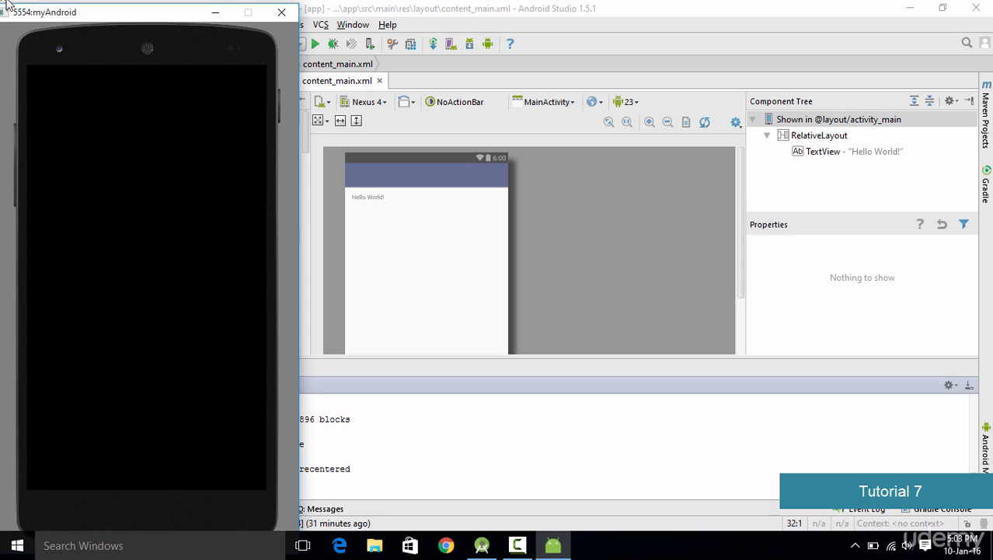
drag(89, 17, 393, 14)
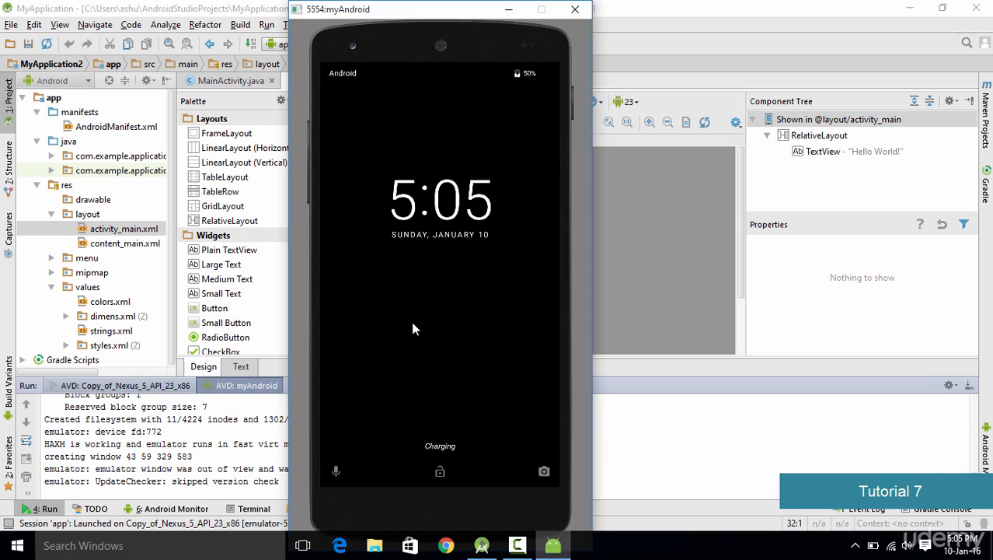
key(F7)
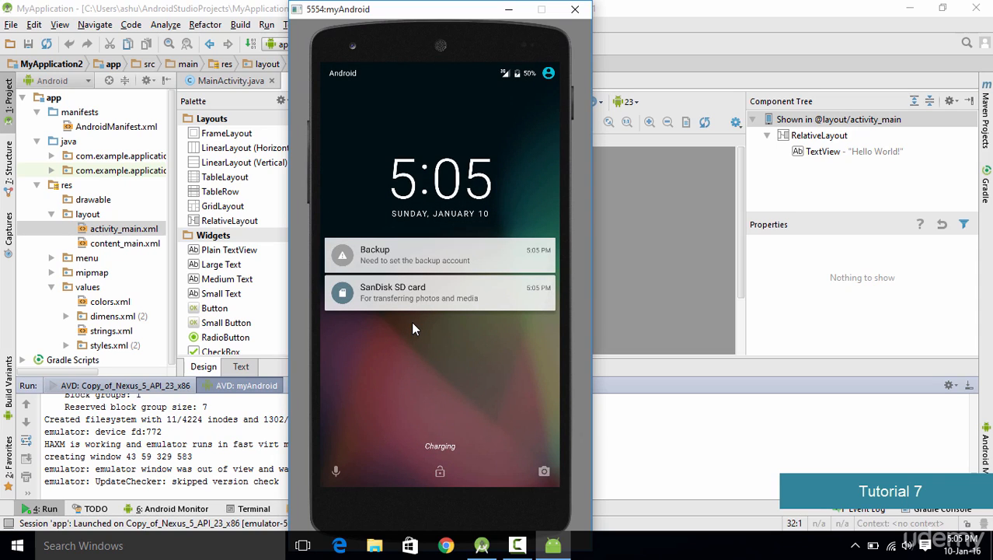
drag(442, 468, 433, 391)
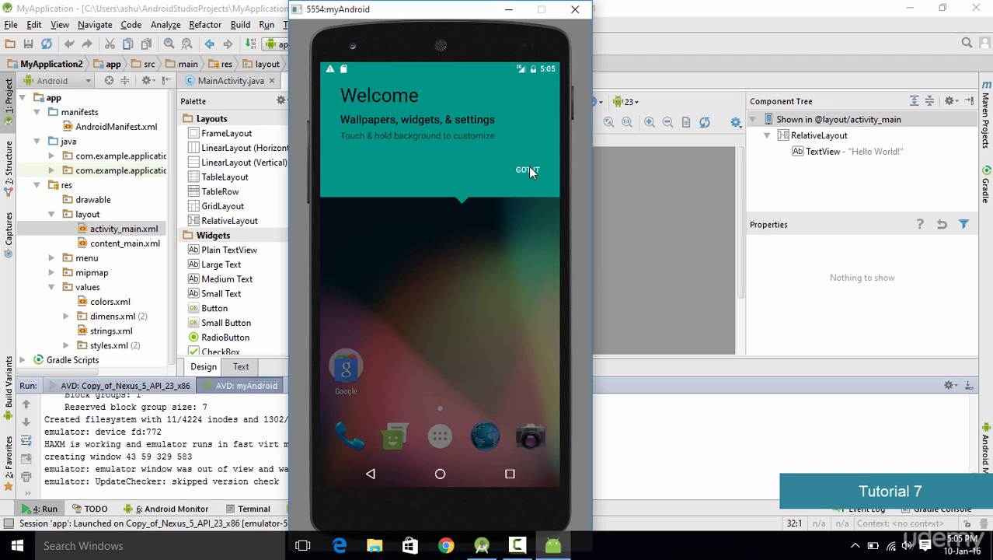
click(528, 171)
Open the Browser from the emulator's app list and turn off Remember preference in the location request
click(441, 438)
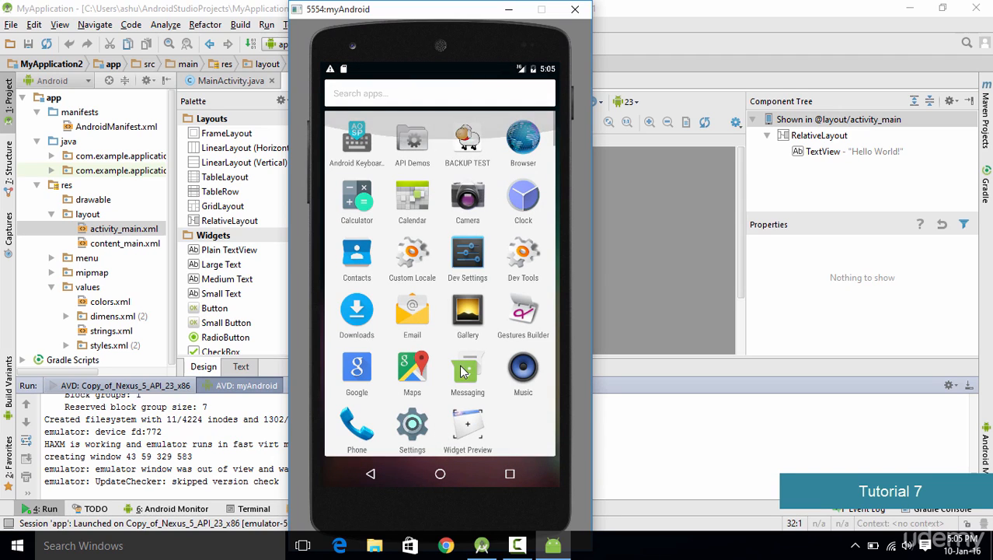
drag(464, 369, 453, 113)
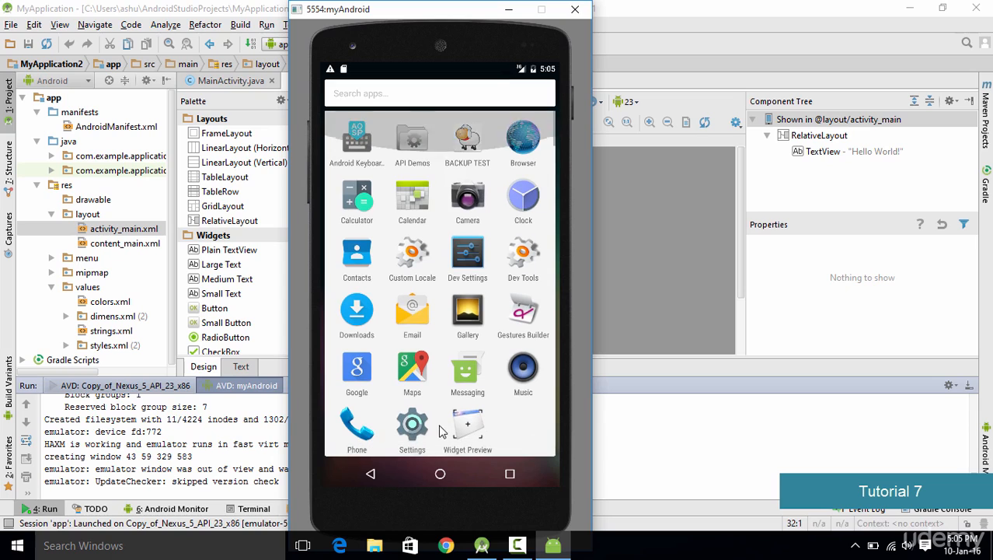
click(526, 147)
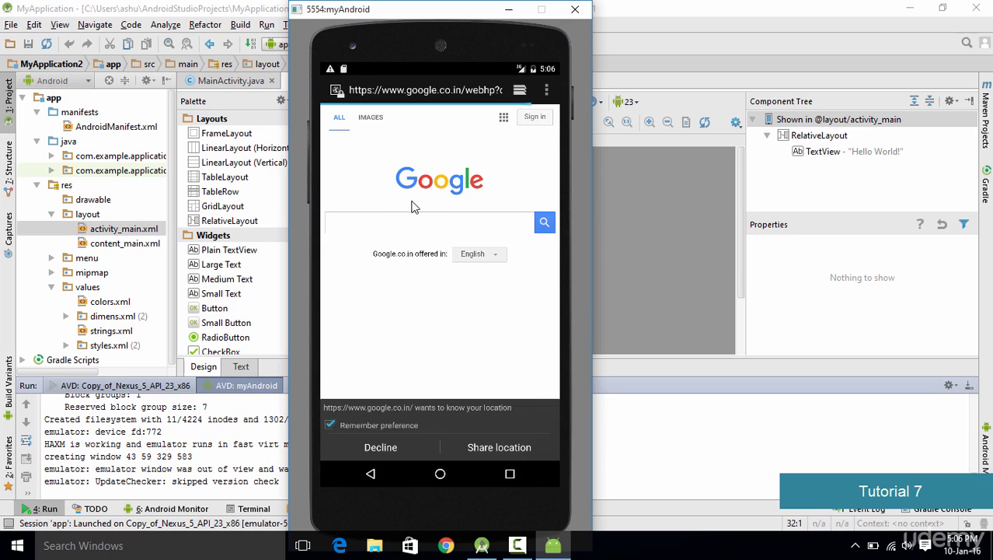
click(330, 425)
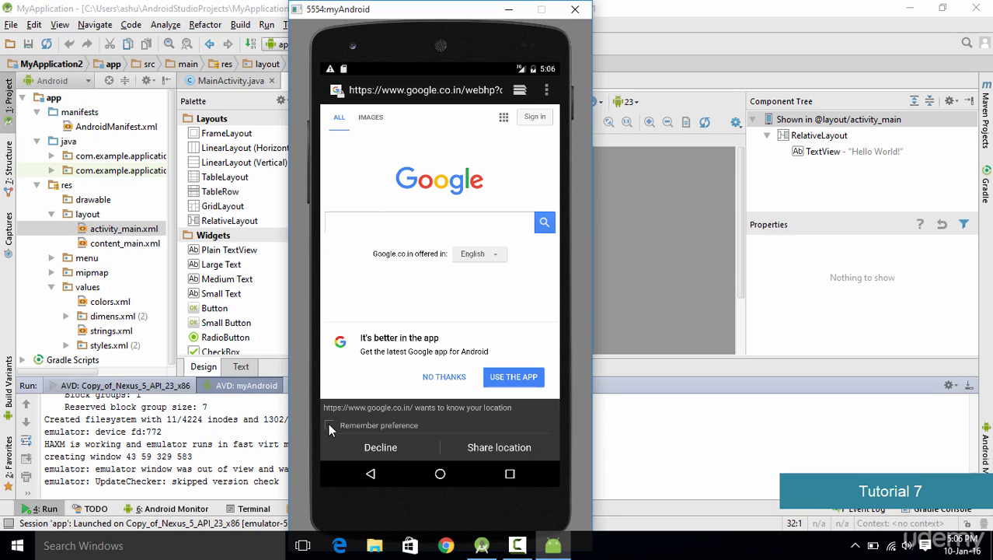
Search Google for "android studio" in the emulator's browser and look through the results
click(399, 230)
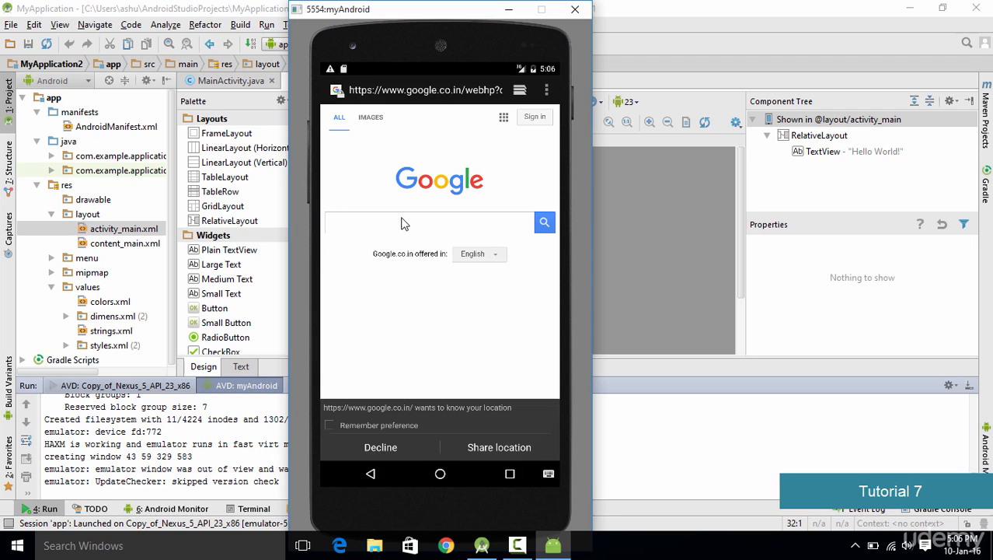
text(android studio)
key(Return)
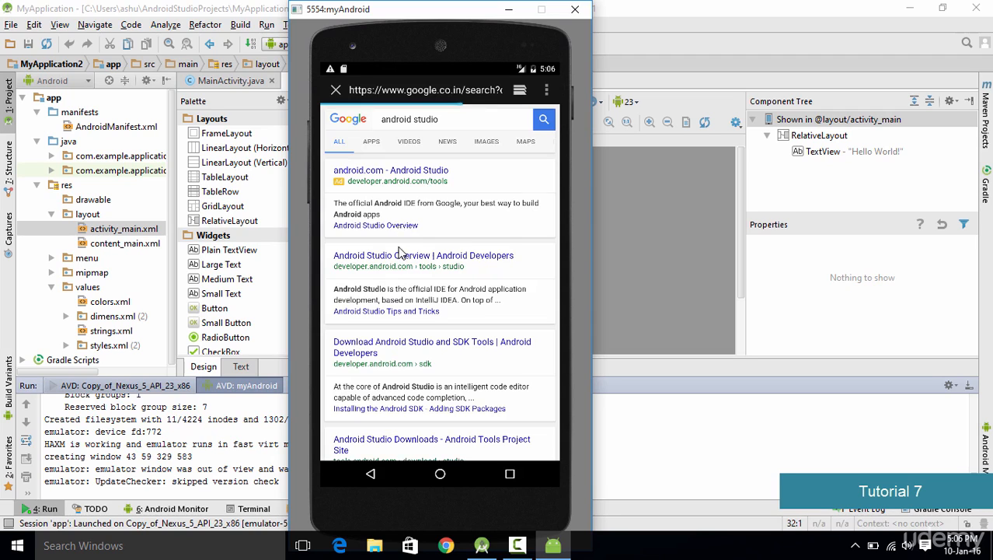
drag(455, 419, 465, 350)
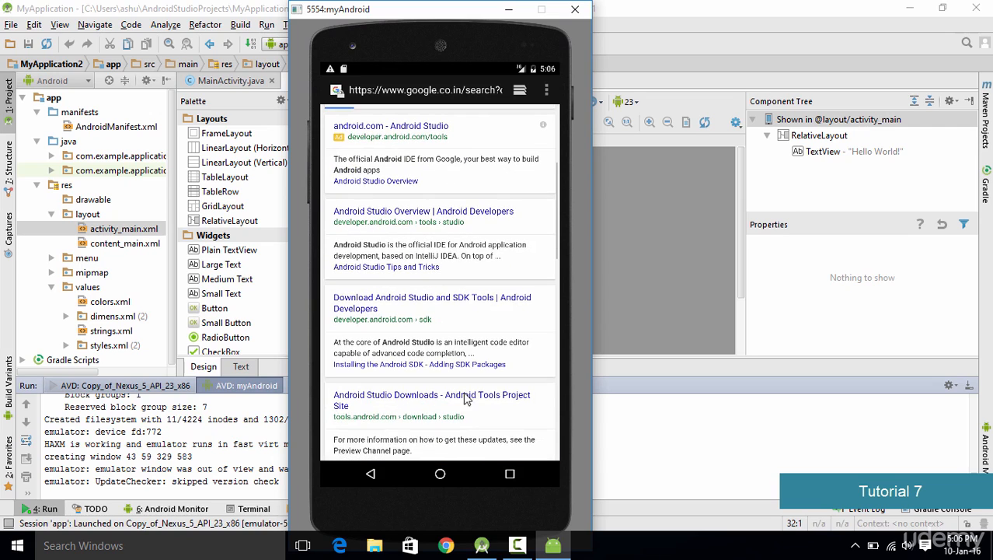
Leave the browser and the app list, returning to the emulator's home screen
key(Escape)
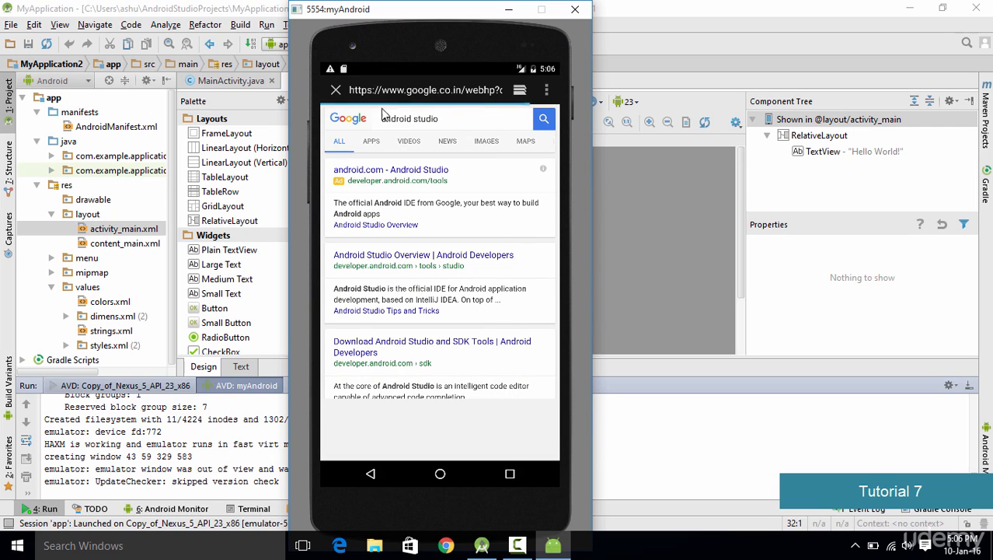
click(371, 475)
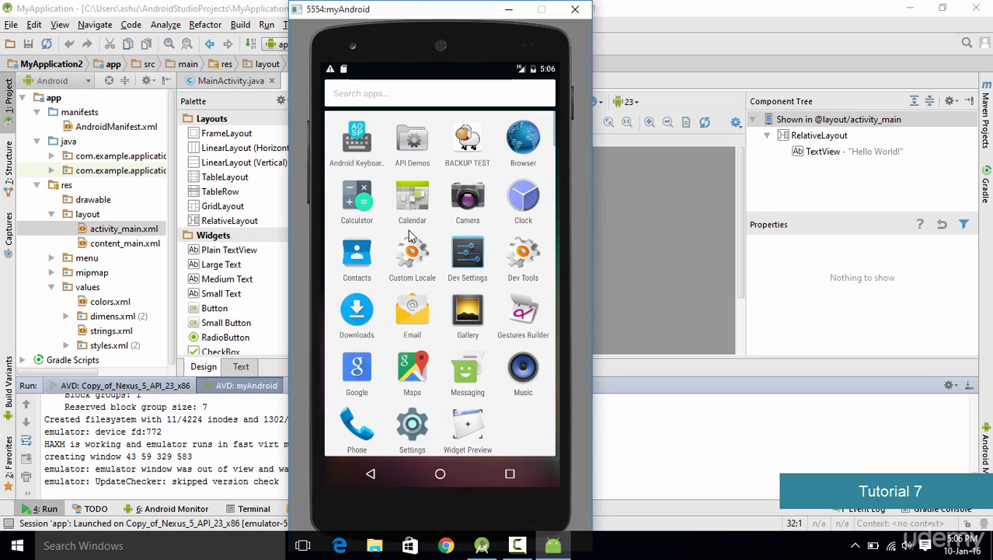
click(372, 474)
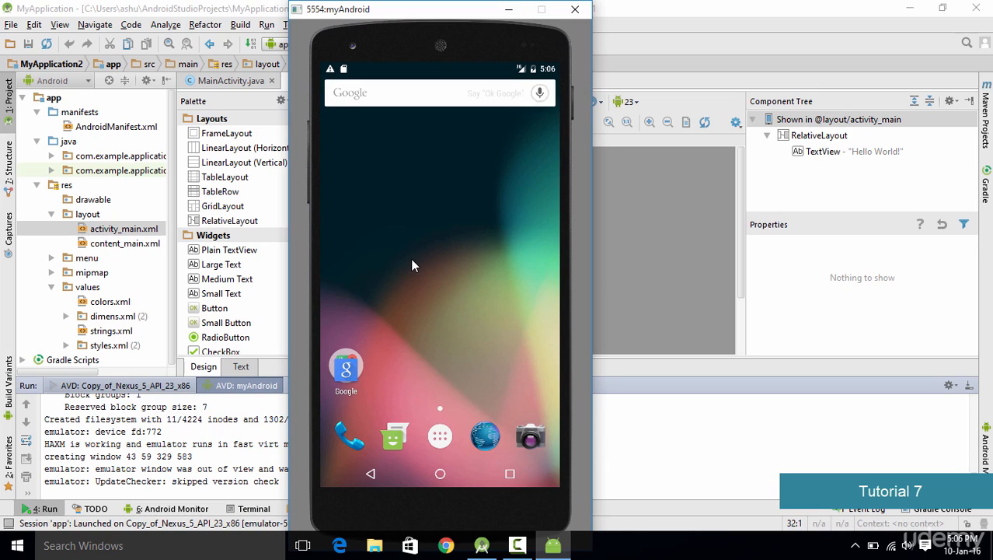